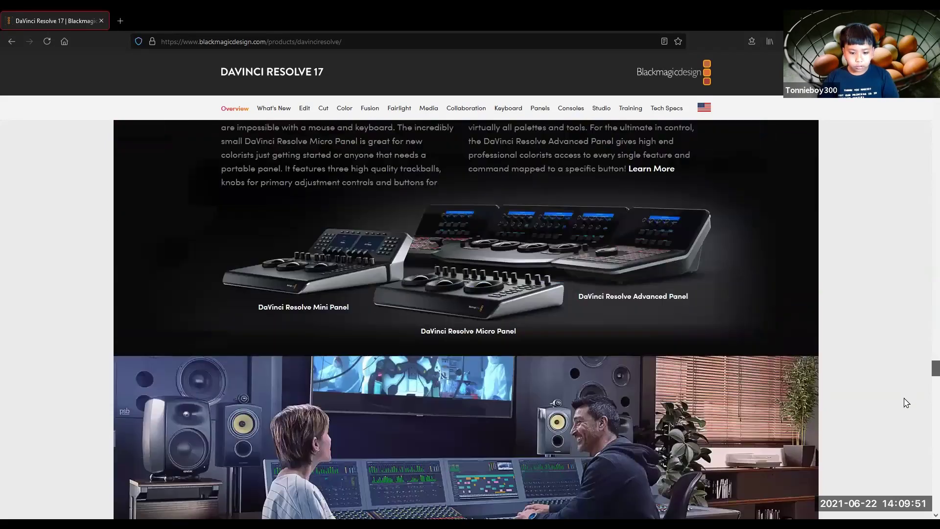
# Open the download options for the free DaVinci Resolve 17 edition in the page's Software section
pyautogui.scroll(2, 786, 389)
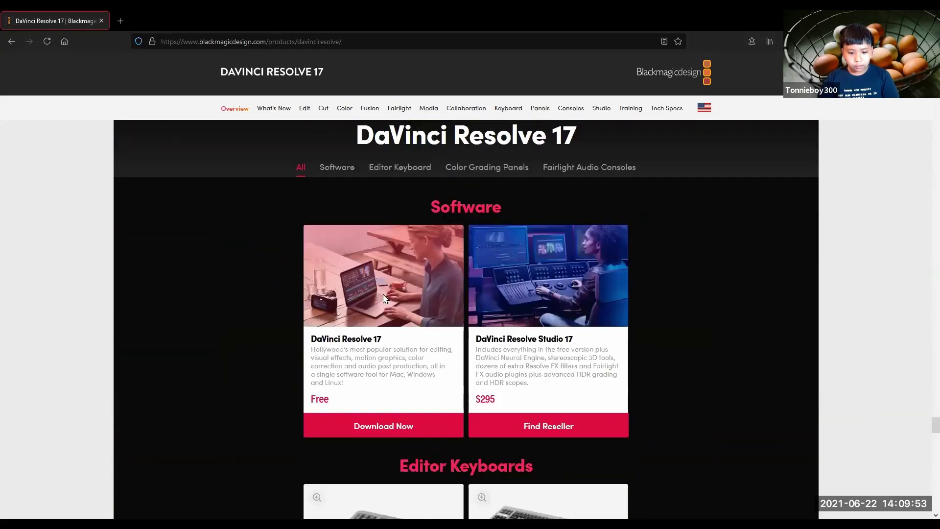
pyautogui.moveTo(310, 338); pyautogui.dragTo(406, 350)
pyautogui.click(395, 377)
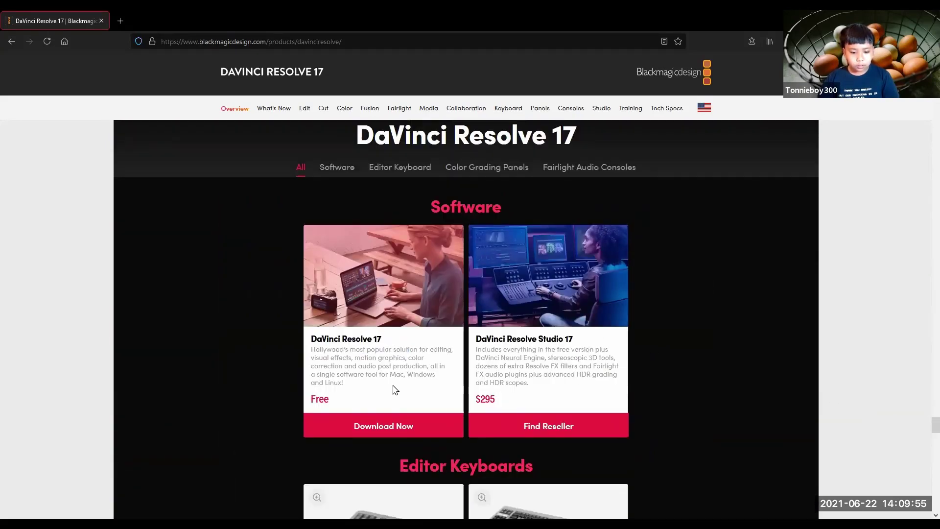
pyautogui.click(374, 425)
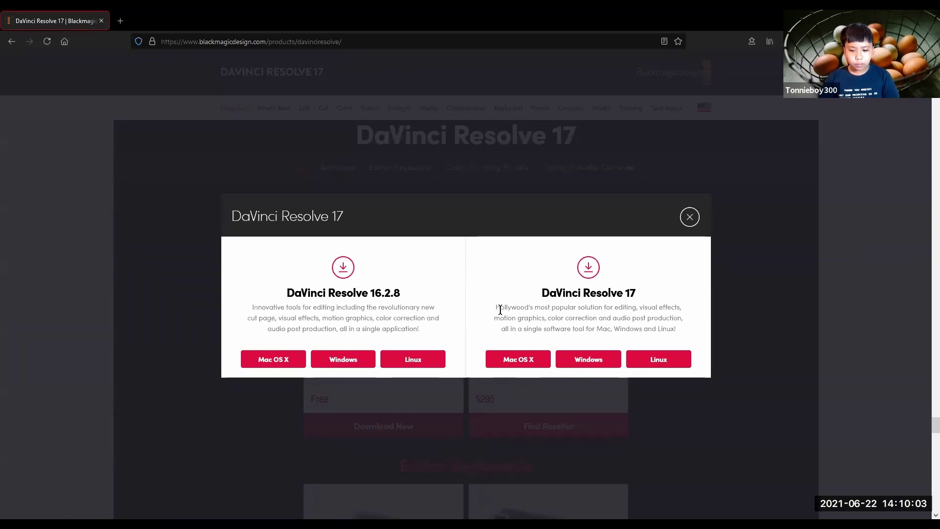
# Download the Windows version of DaVinci Resolve 17, save the zip file, and check the download's progress
pyautogui.doubleClick(629, 293)
pyautogui.click(640, 301)
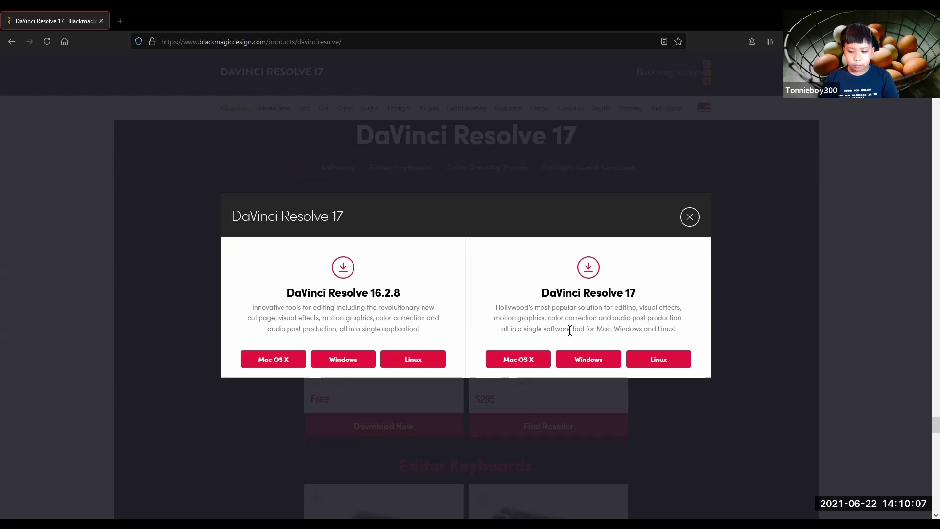
pyautogui.click(584, 358)
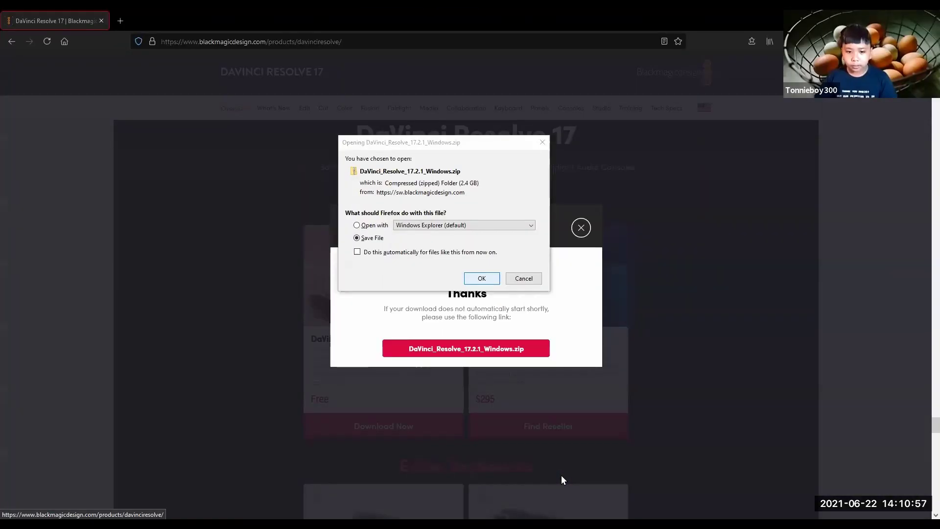
pyautogui.press('Return')
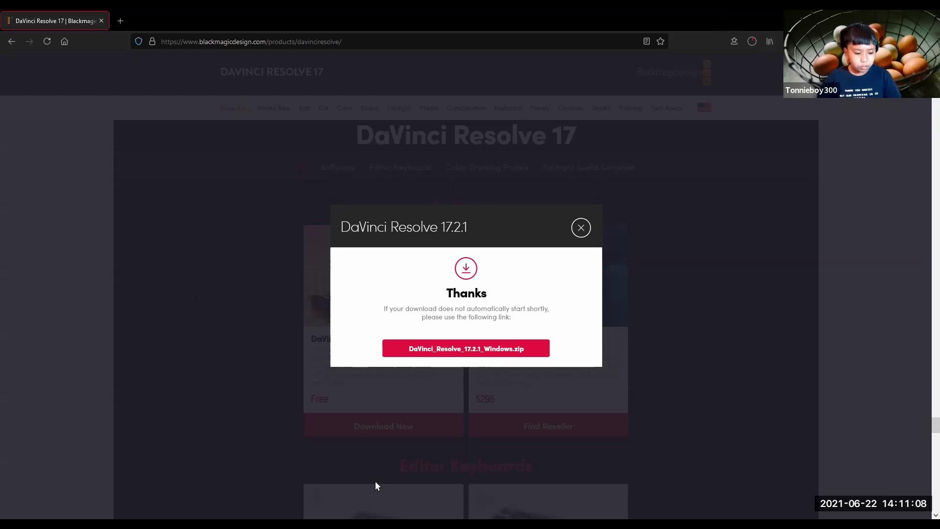
pyautogui.click(753, 46)
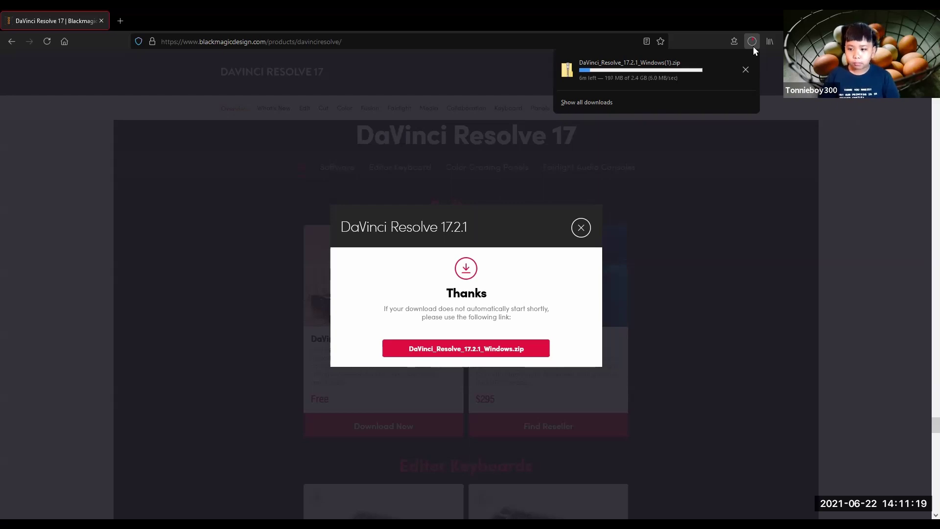
pyautogui.click(752, 46)
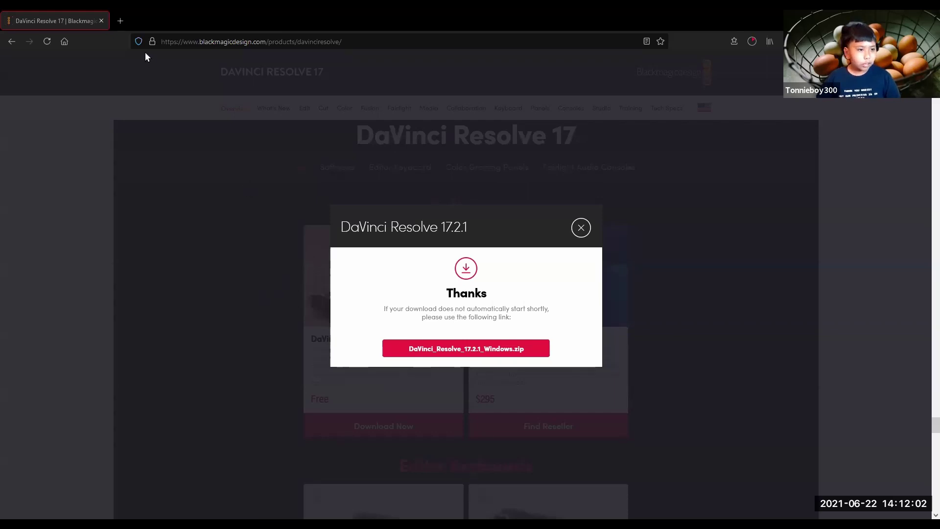
# Open obsproject.com in a new browser tab
pyautogui.click(127, 22)
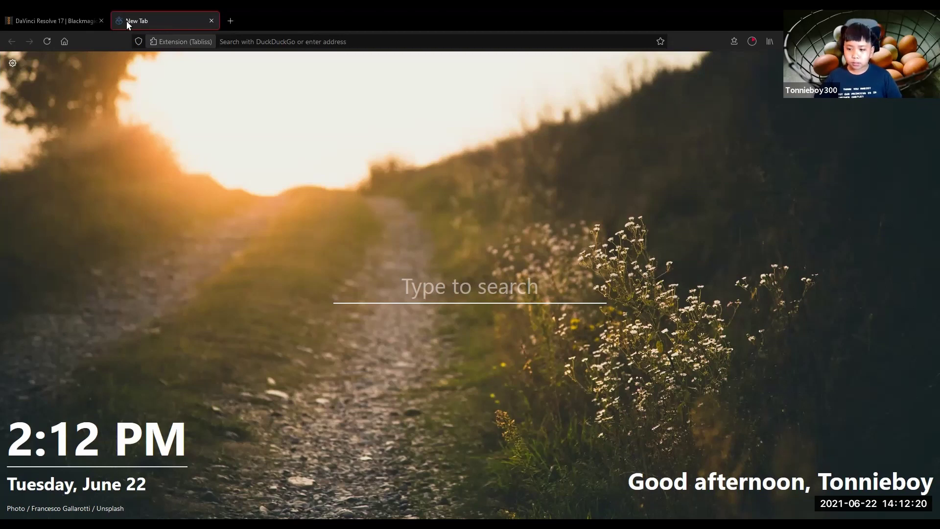
pyautogui.click(272, 47)
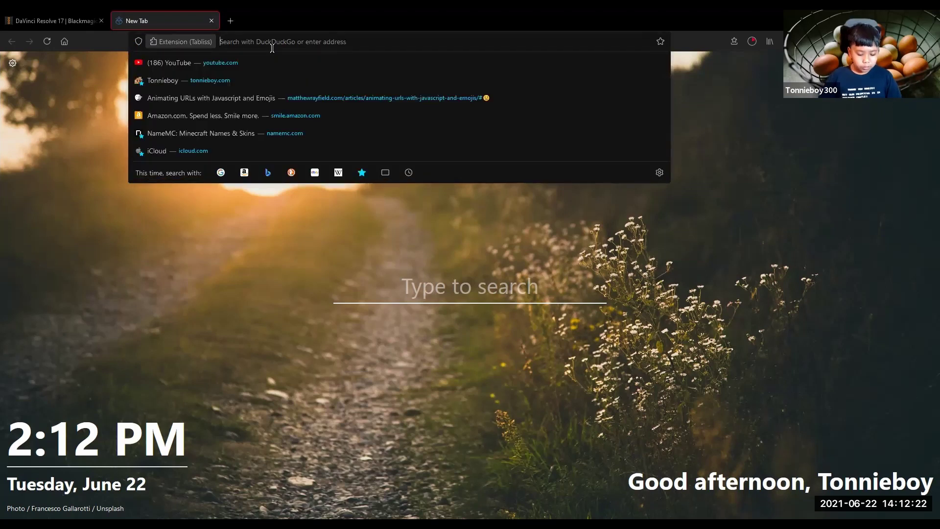
pyautogui.write('obsproject.com/')
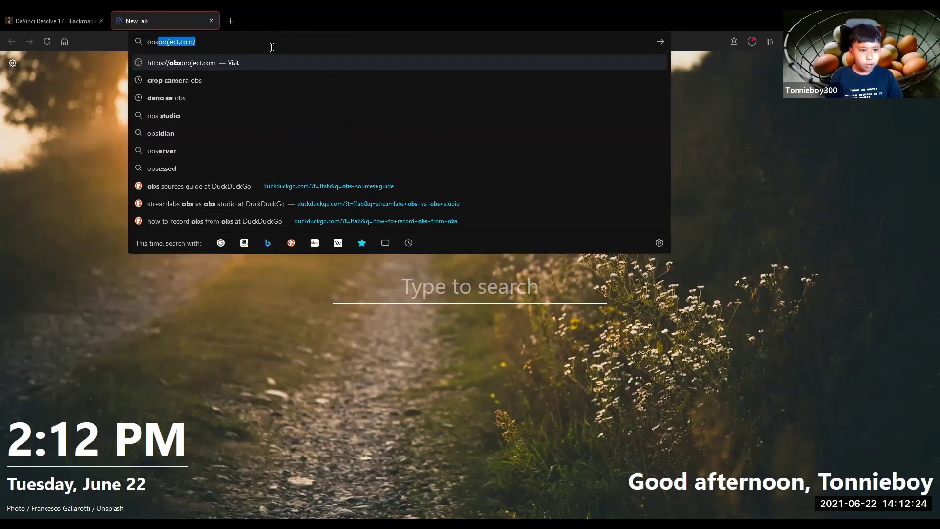
pyautogui.press('Return')
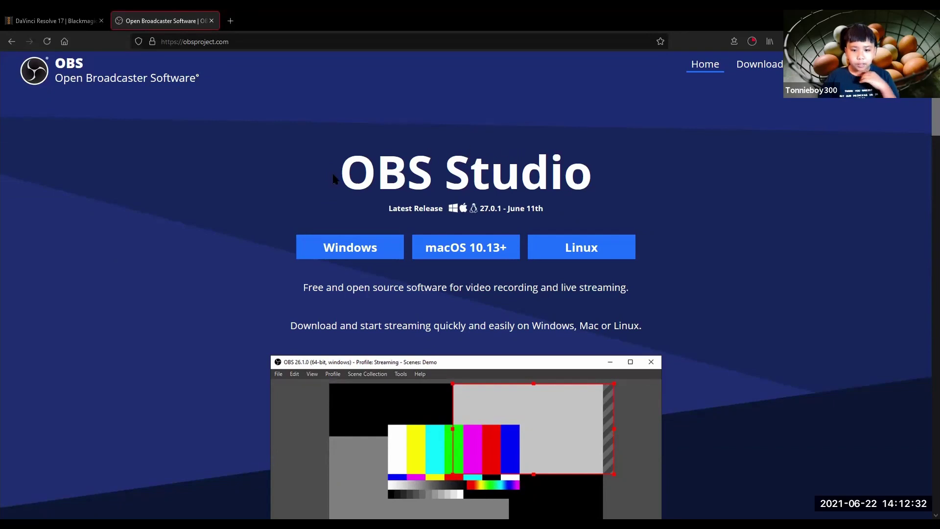
# Download the Windows version of OBS Studio and save the installer file
pyautogui.moveTo(410, 176); pyautogui.dragTo(598, 185)
pyautogui.click(599, 186)
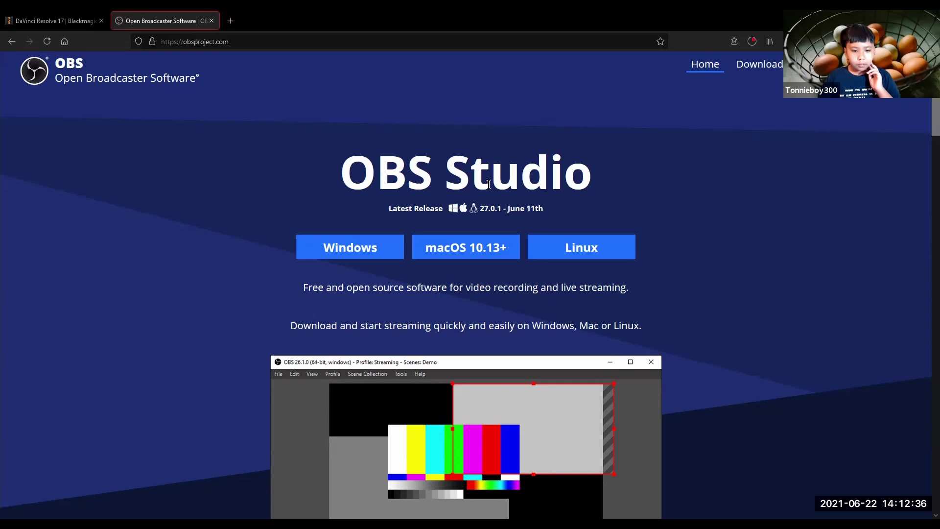
pyautogui.click(343, 248)
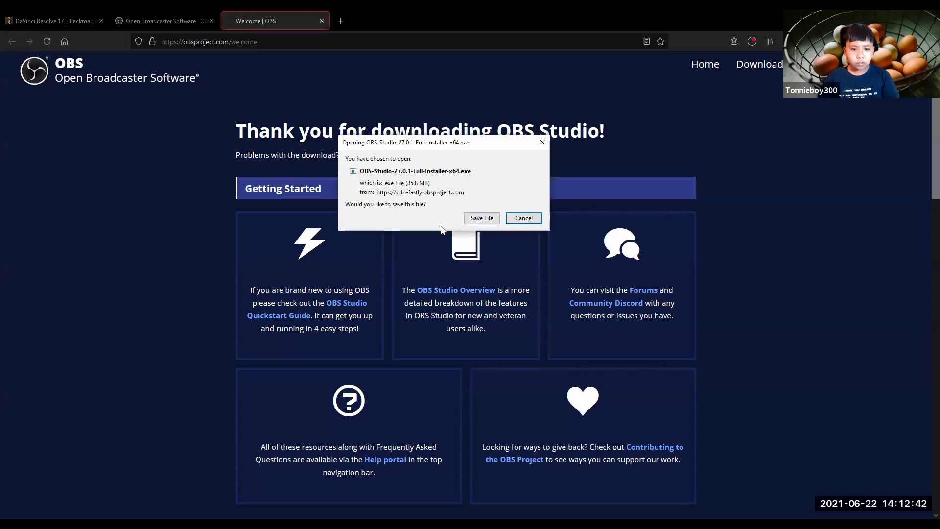
pyautogui.click(476, 222)
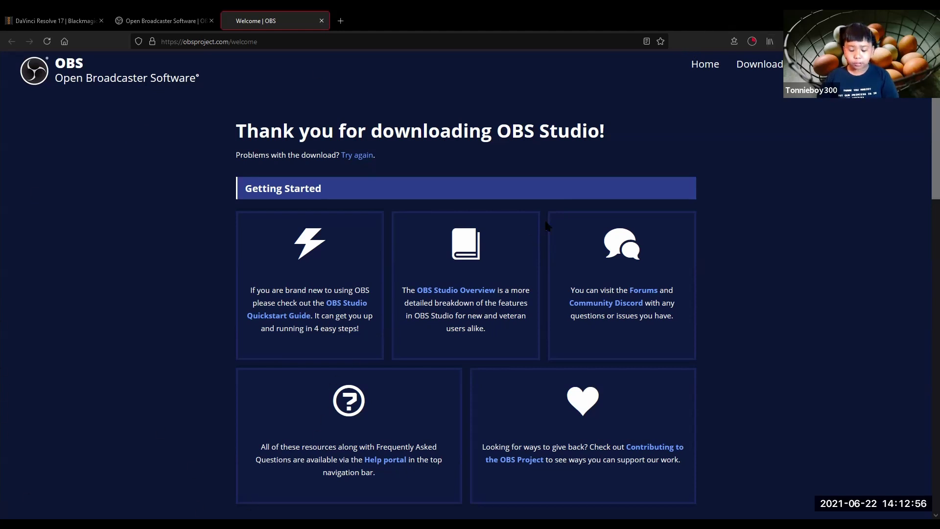
# Run the downloaded OBS Studio installer and proceed through the license terms to the install location
pyautogui.click(754, 44)
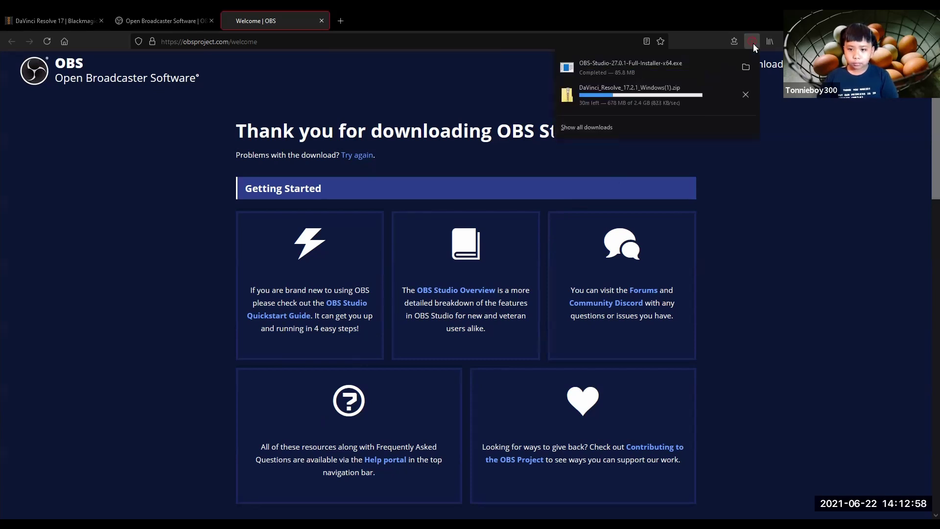
pyautogui.click(653, 70)
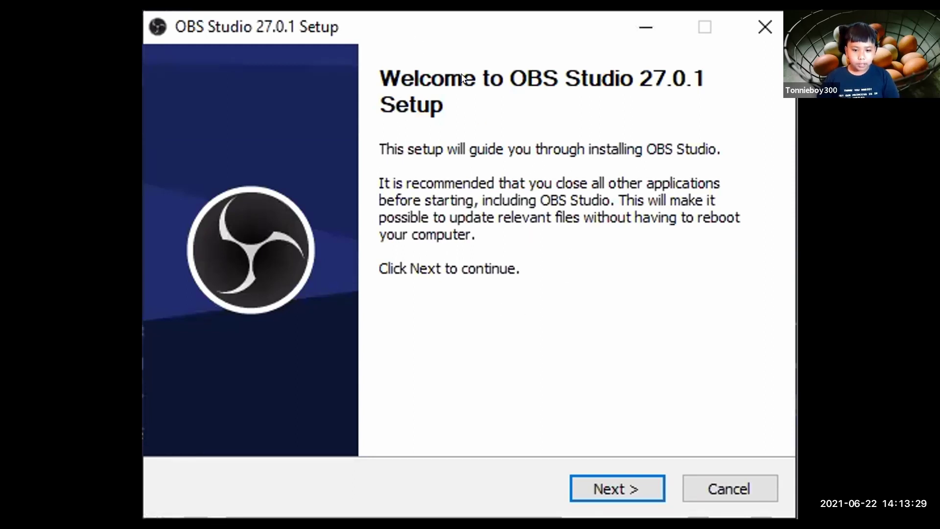
pyautogui.click(611, 483)
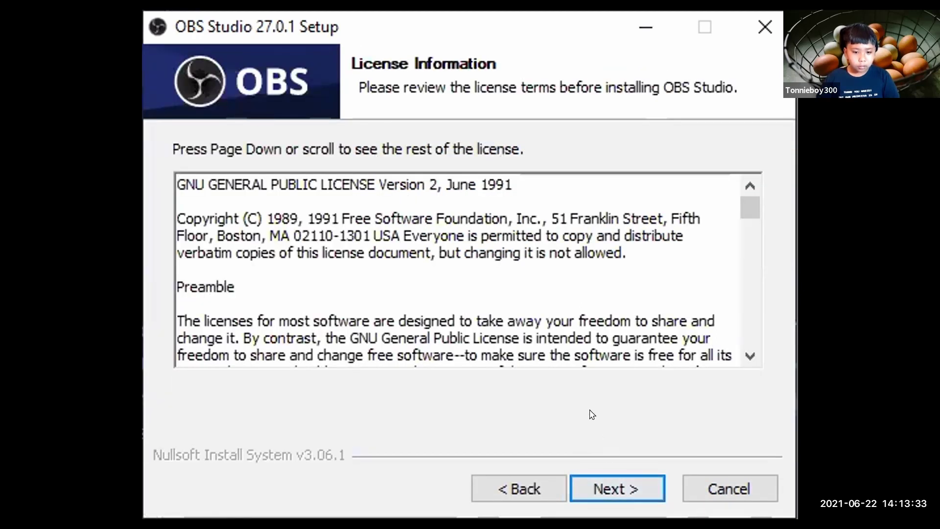
pyautogui.scroll(-3, 567, 270)
pyautogui.scroll(-12, 567, 269)
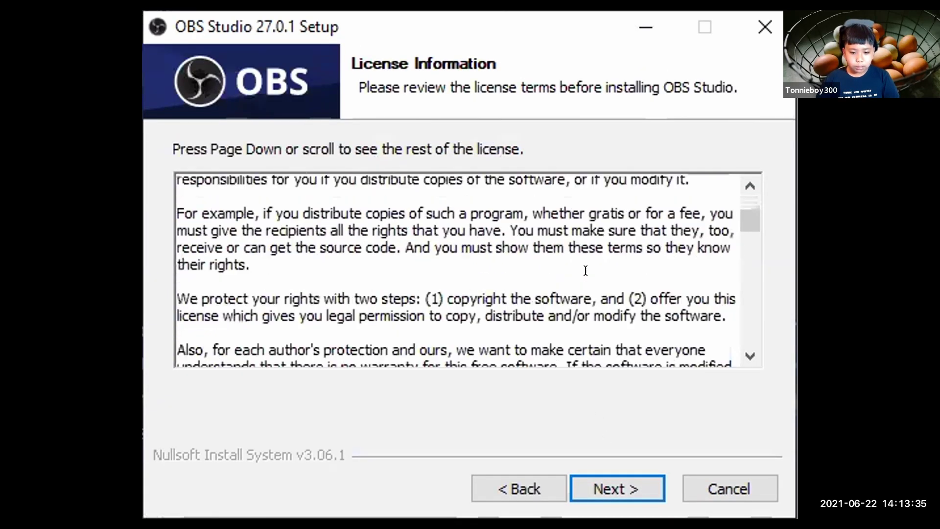
pyautogui.scroll(-12, 591, 350)
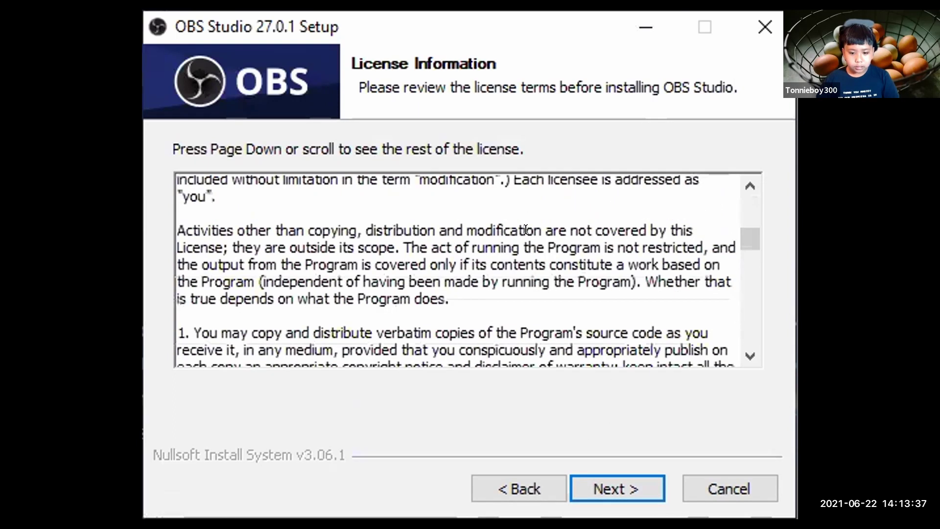
pyautogui.scroll(-6, 524, 246)
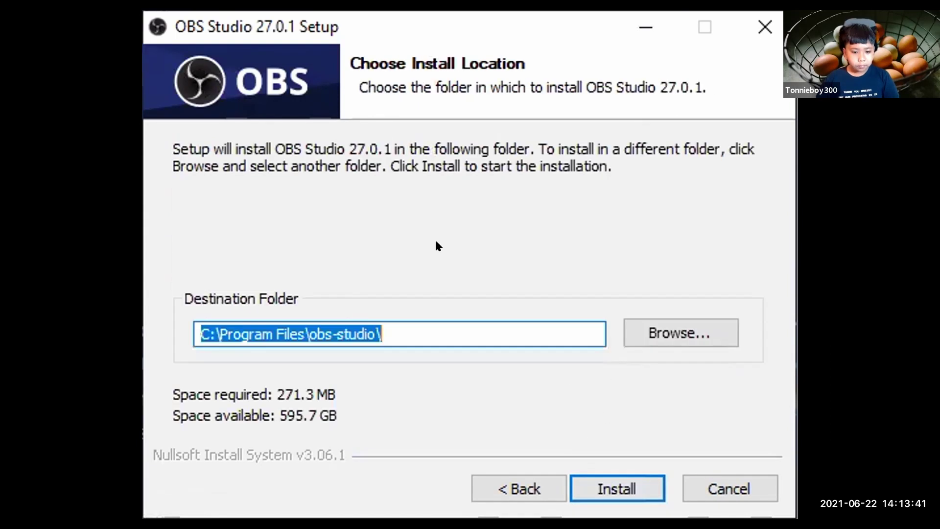
# Install OBS Studio in C:\Program Files\obs-studio\ and finish the setup with OBS Studio set to launch
pyautogui.moveTo(399, 333); pyautogui.dragTo(211, 335)
pyautogui.click(632, 493)
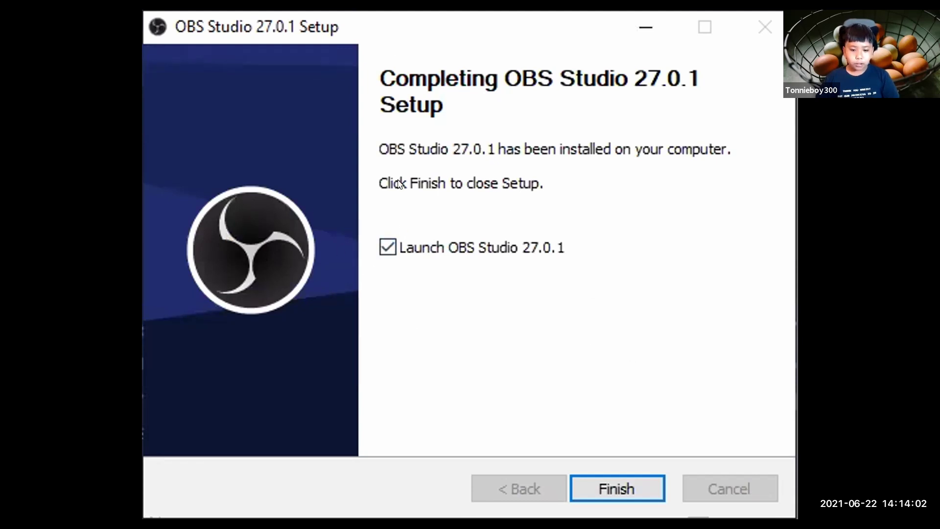
pyautogui.click(613, 486)
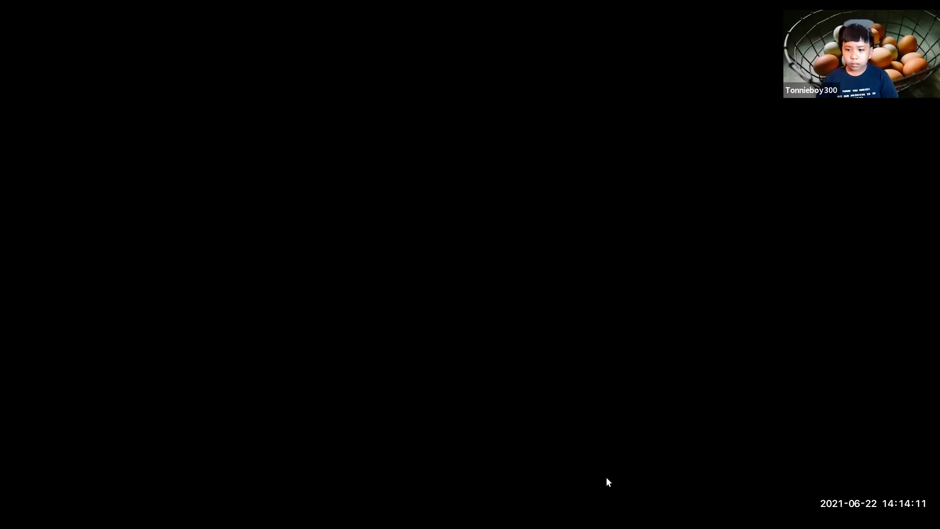
pyautogui.doubleClick(505, 19)
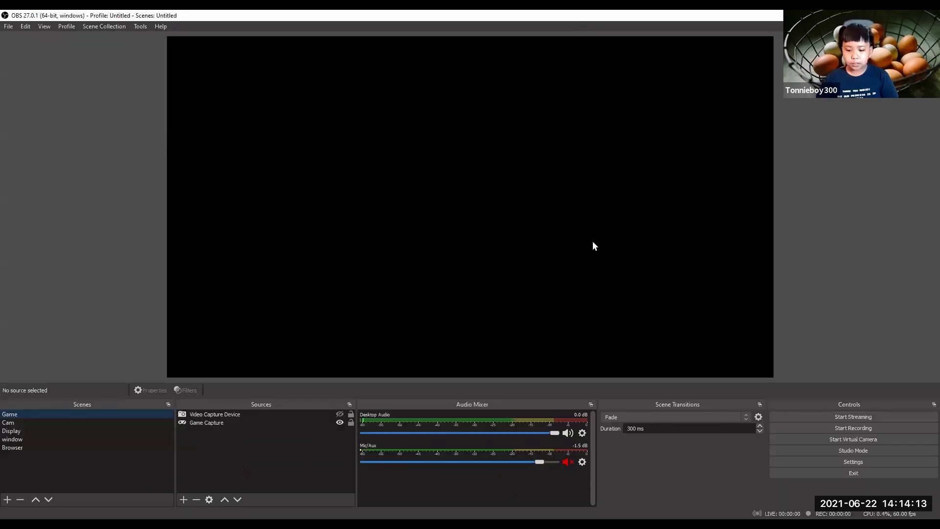
# Unmute the Mic/Aux channel in the audio mixer and mute it again
pyautogui.click(567, 462)
pyautogui.click(567, 461)
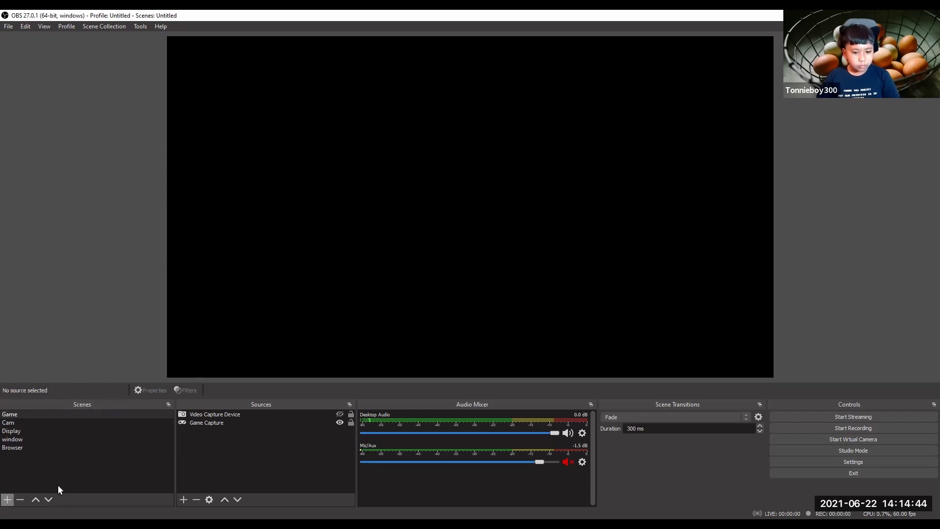
# Add a new scene named ysdfrhsdfghdfgdfgjhrdftgsthr
pyautogui.click(8, 498)
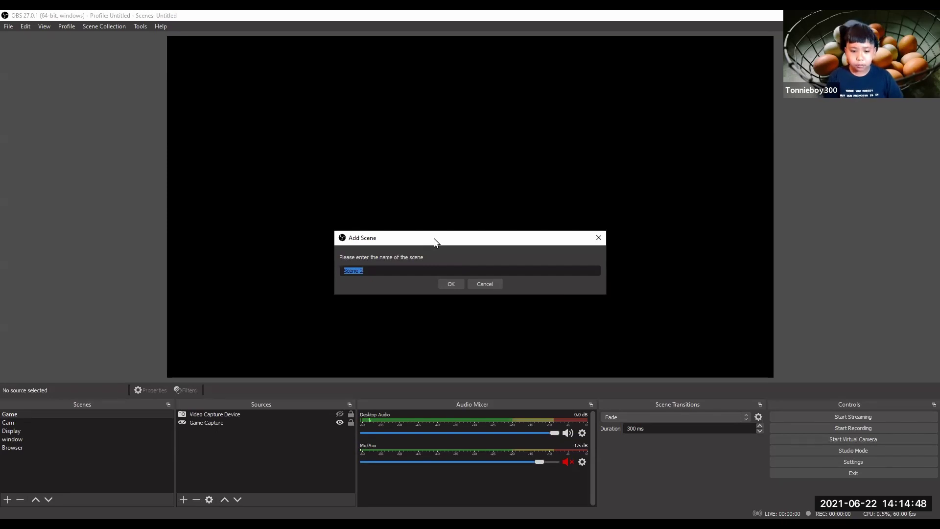
pyautogui.write('ysdfrhsdfghdfgdfgjhrdftgsthr')
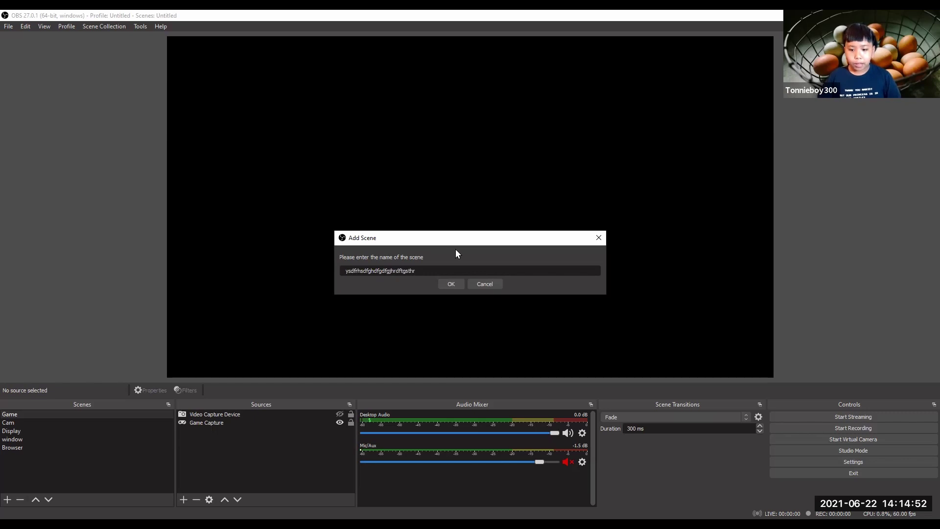
pyautogui.click(450, 286)
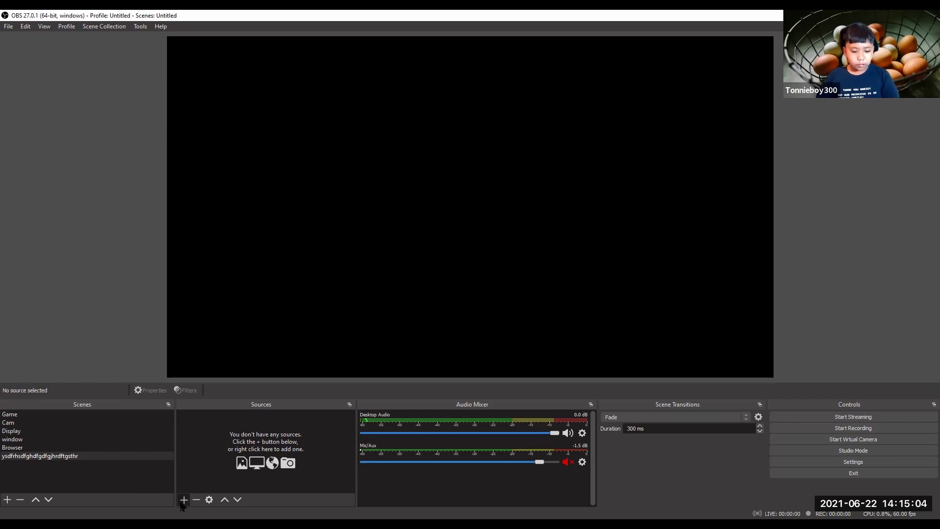
# Add a new Display Capture source to the scene, keeping the primary monitor, automatic capture method and cursor capture
pyautogui.click(184, 500)
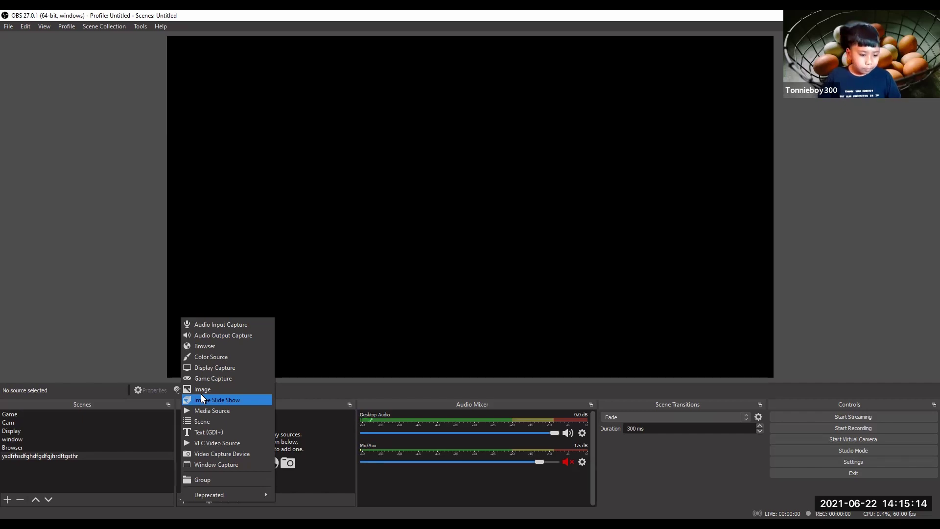
pyautogui.click(217, 373)
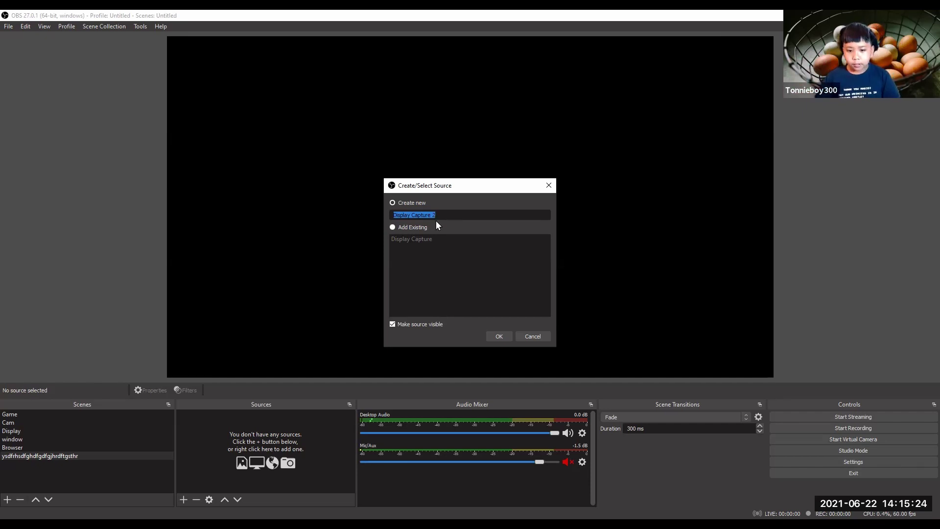
pyautogui.click(501, 336)
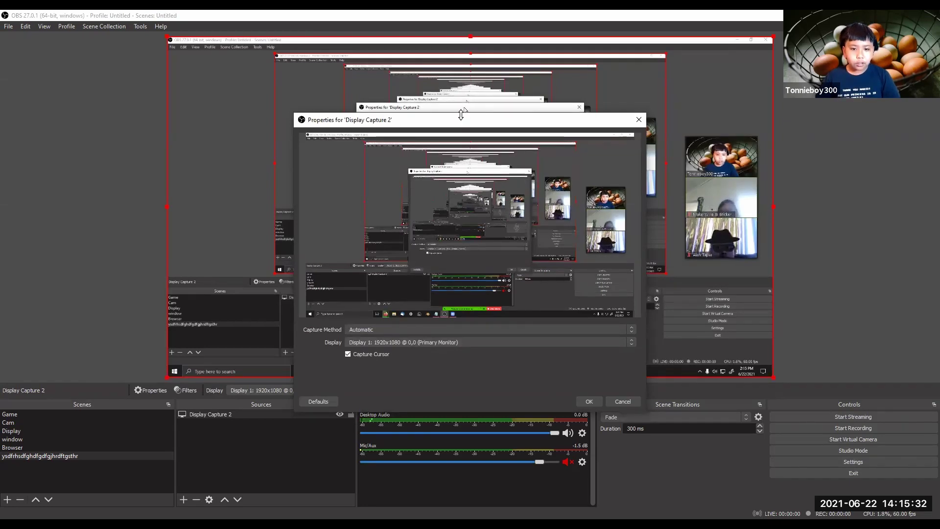
pyautogui.moveTo(464, 126); pyautogui.dragTo(538, 99)
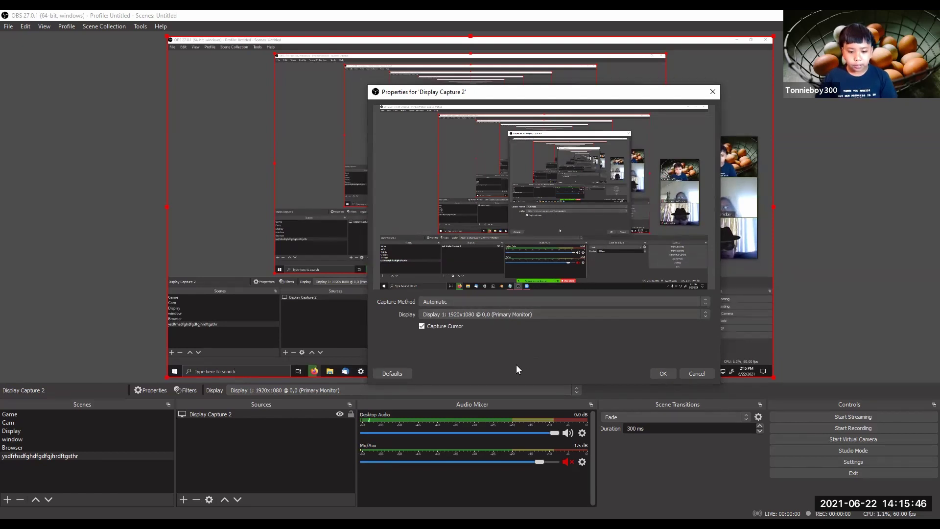
pyautogui.click(663, 373)
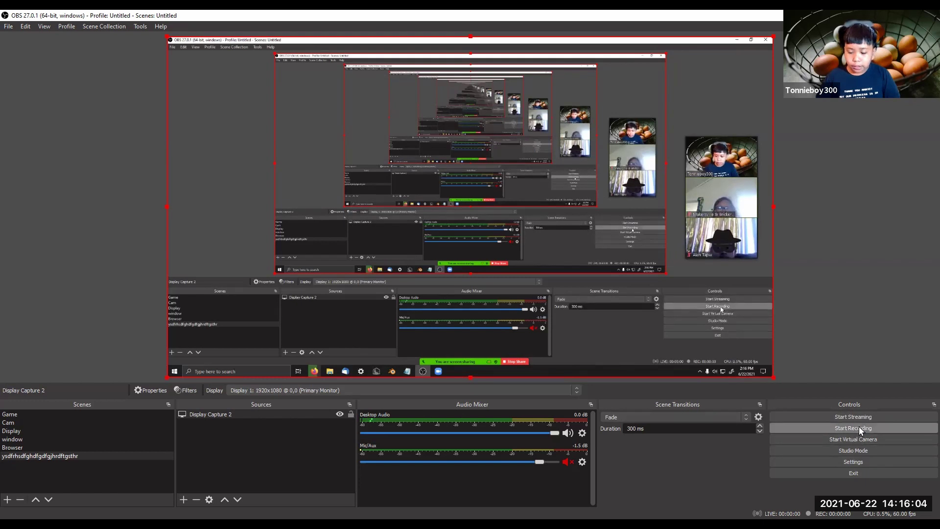
# Unmute the Mic/Aux channel and make a short test recording of the screen
pyautogui.click(567, 461)
pyautogui.click(875, 427)
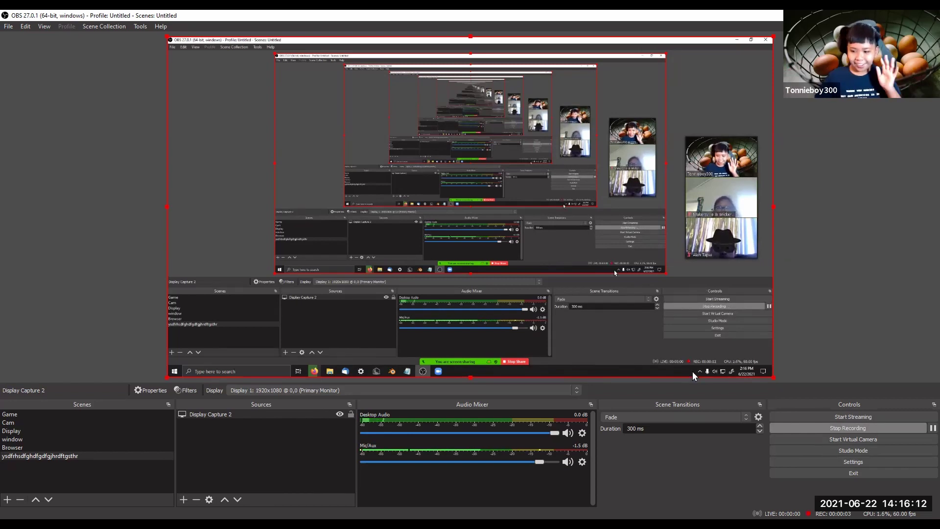
pyautogui.click(857, 428)
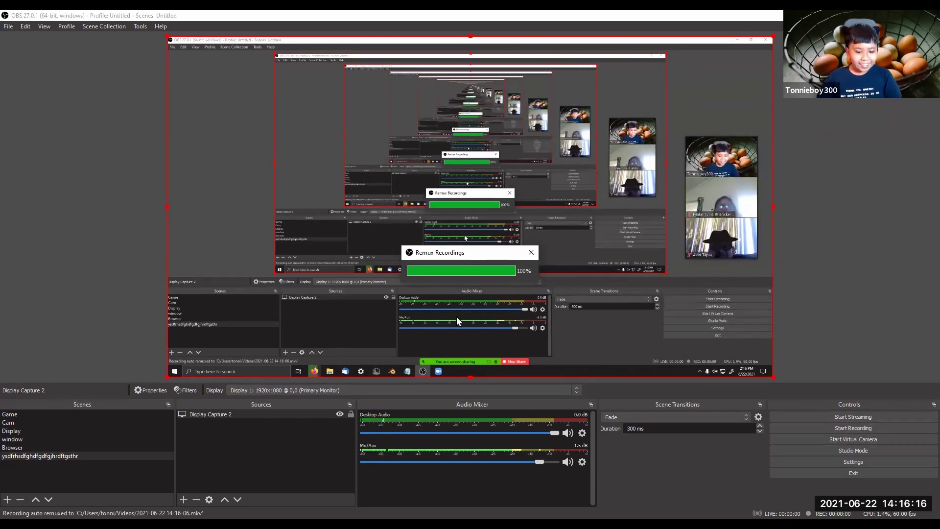
pyautogui.click(8, 27)
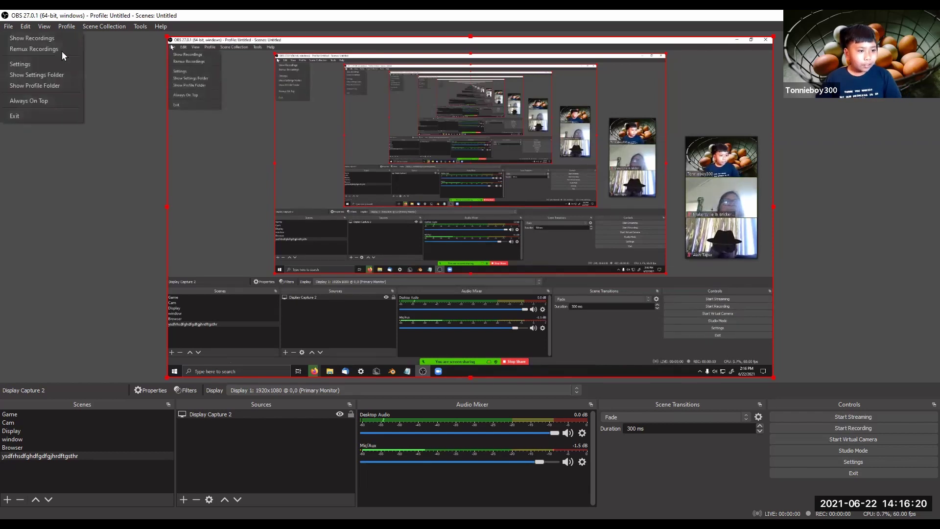
pyautogui.moveTo(24, 27)
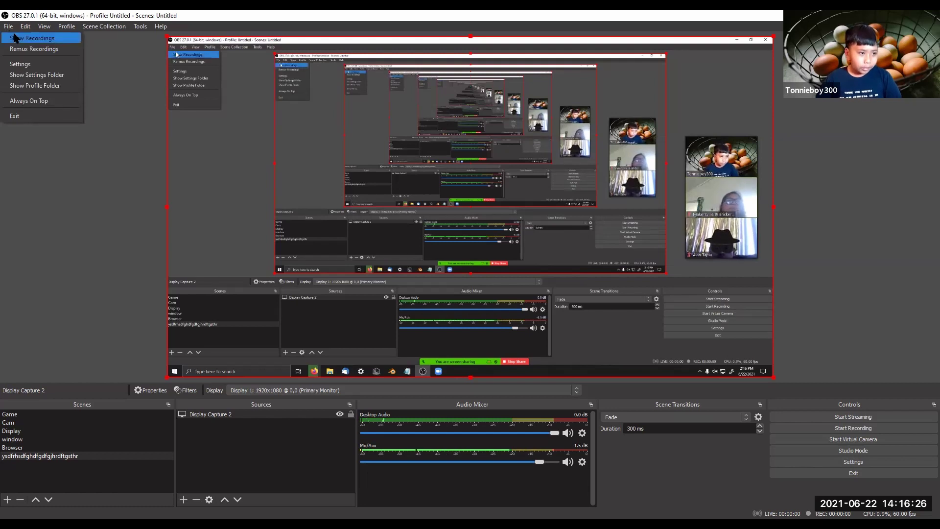
pyautogui.click(13, 38)
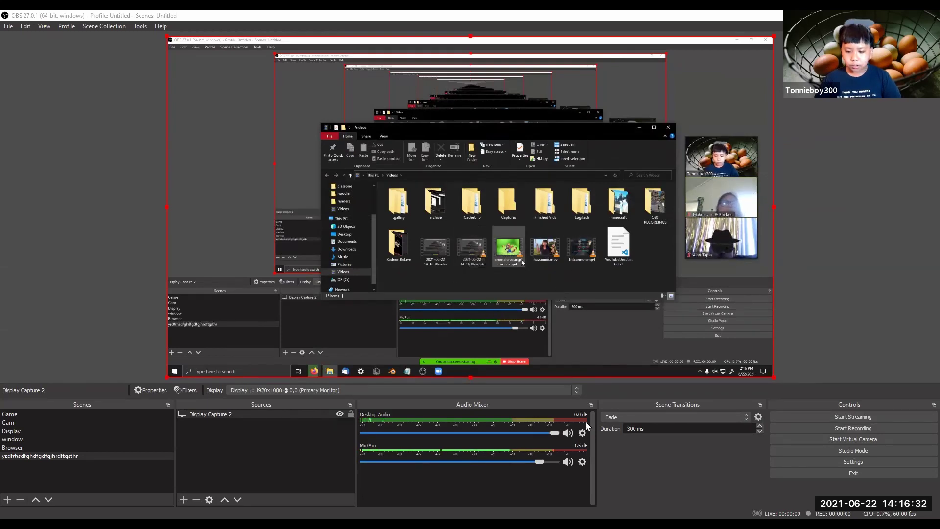
pyautogui.click(466, 252)
pyautogui.doubleClick(466, 252)
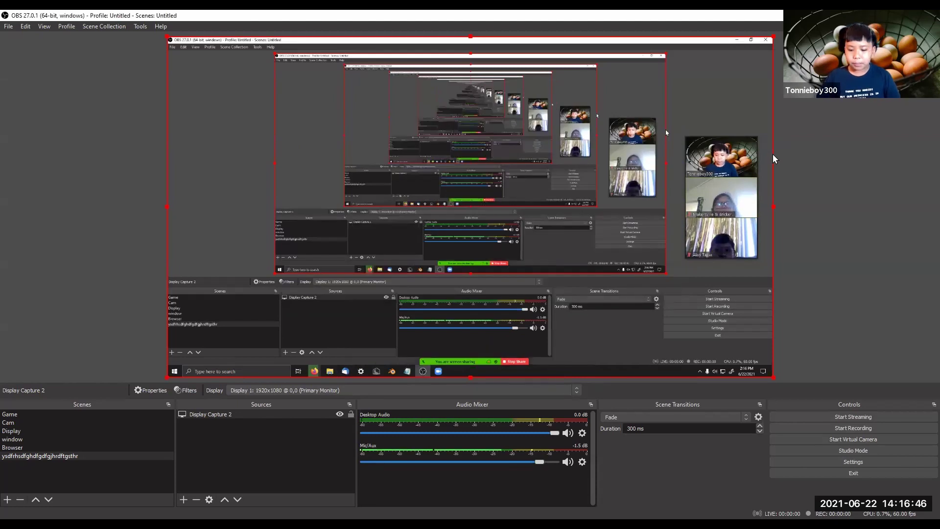
pyautogui.click(184, 498)
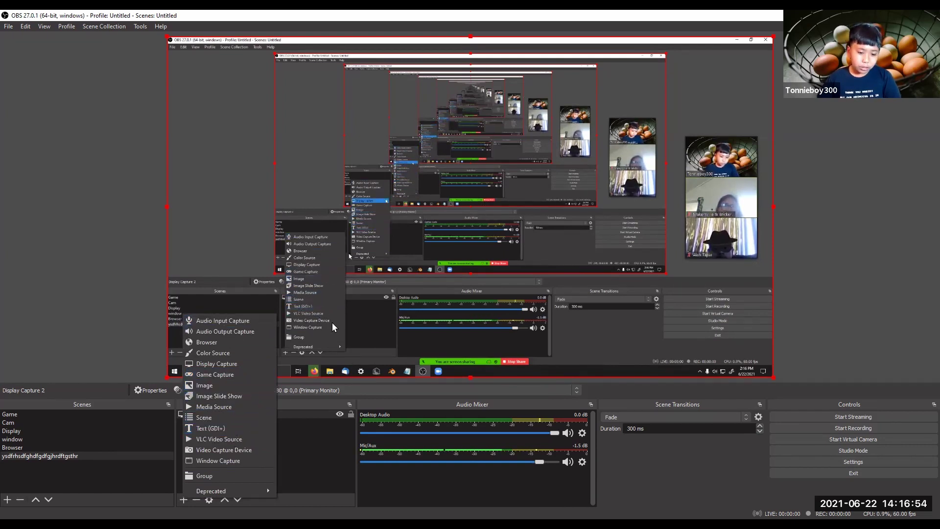
pyautogui.click(333, 438)
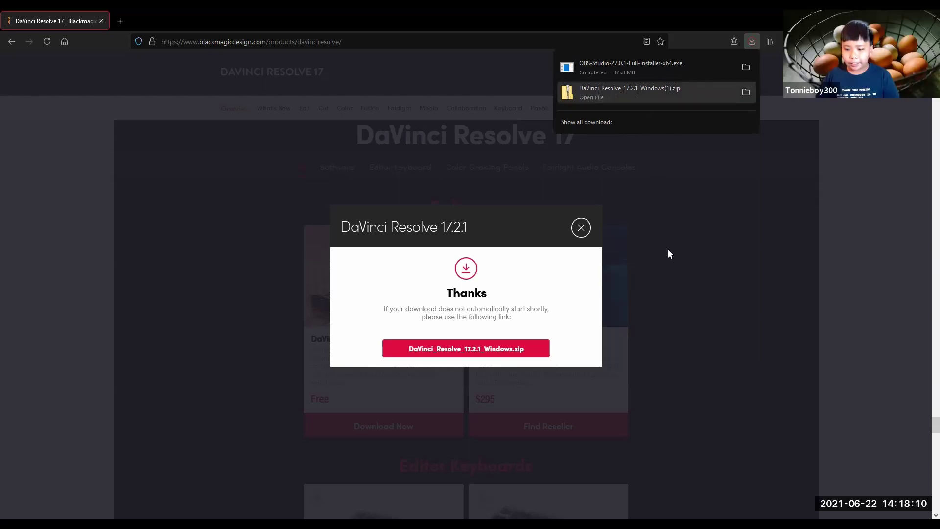
# Open the downloaded DaVinci_Resolve_17.2.1_Windows(1).zip from the browser and extract its installer application into the Downloads folder
pyautogui.click(738, 98)
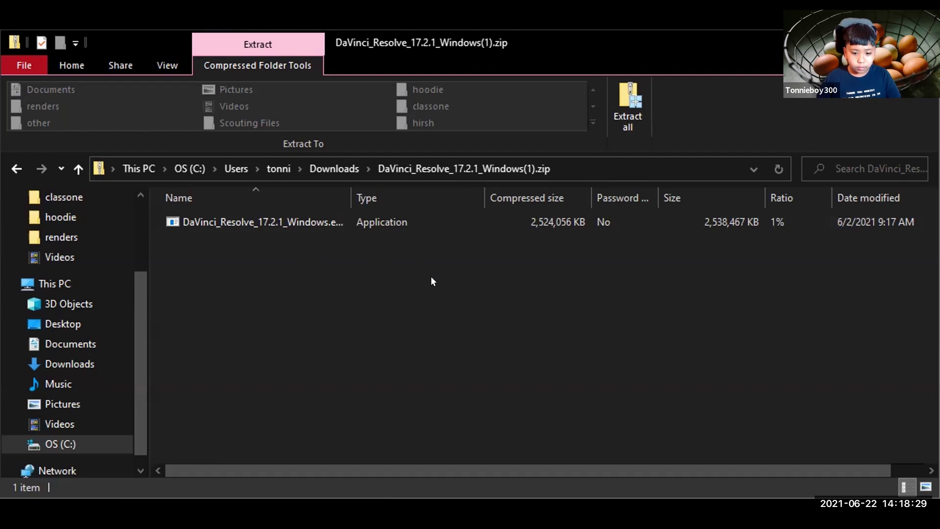
pyautogui.click(301, 221)
pyautogui.moveTo(328, 223); pyautogui.dragTo(374, 216)
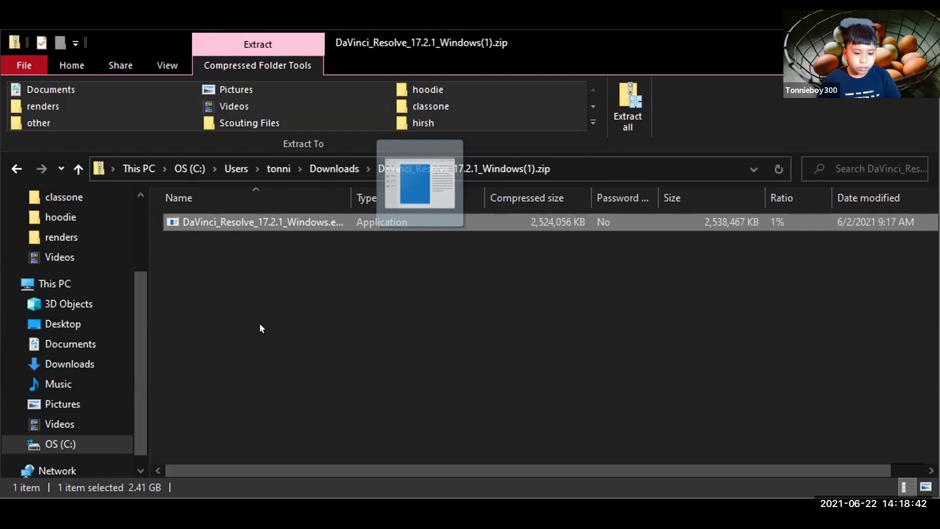
pyautogui.moveTo(321, 181); pyautogui.dragTo(339, 169)
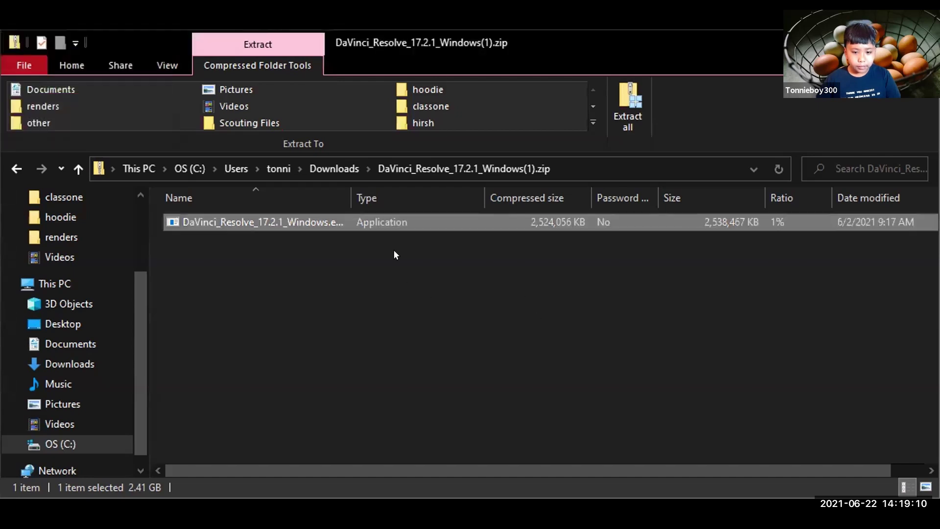
# Go to the Downloads folder and try to run the extracted DaVinci_Resolve_17.2.1_Windows.exe installer
pyautogui.click(336, 167)
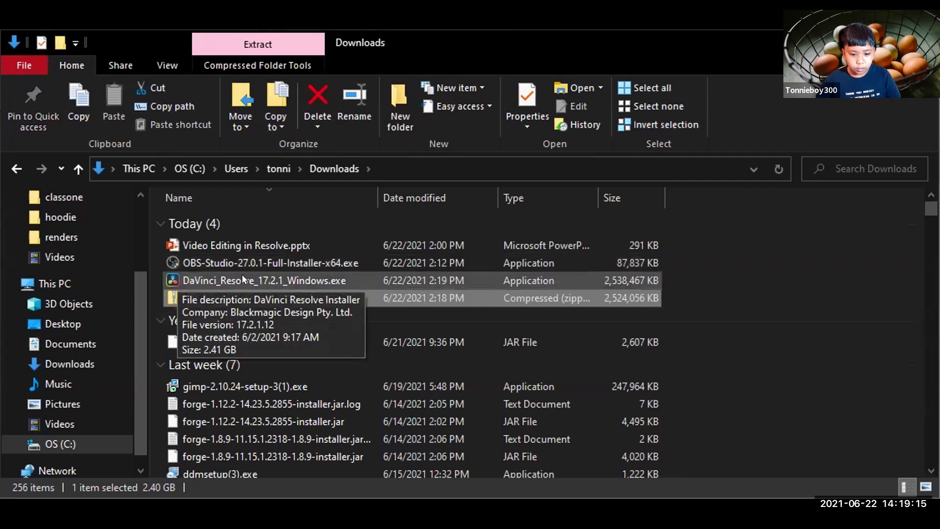
pyautogui.doubleClick(347, 280)
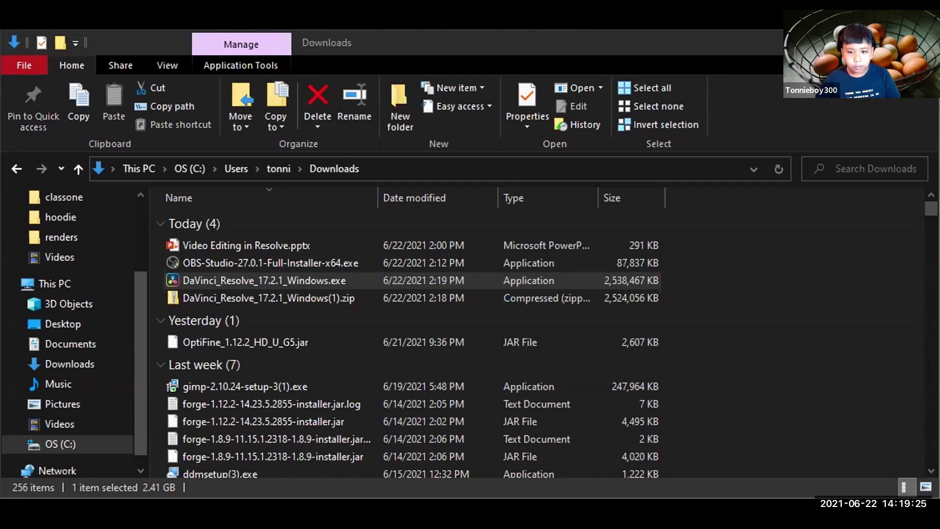
pyautogui.press('Return')
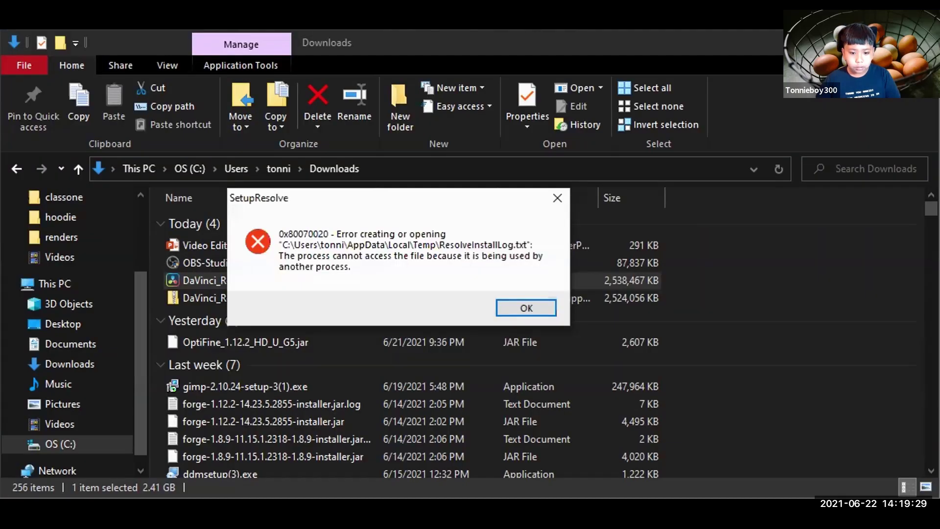
pyautogui.press('Return')
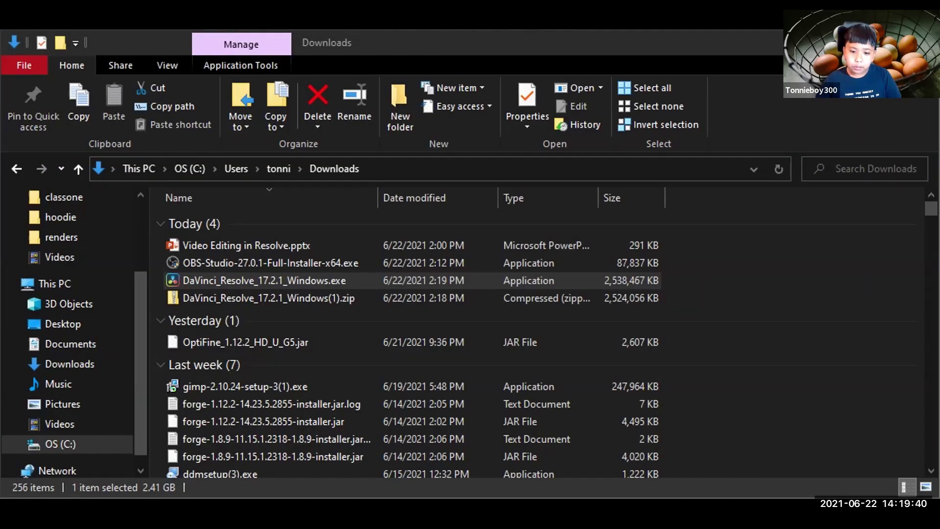